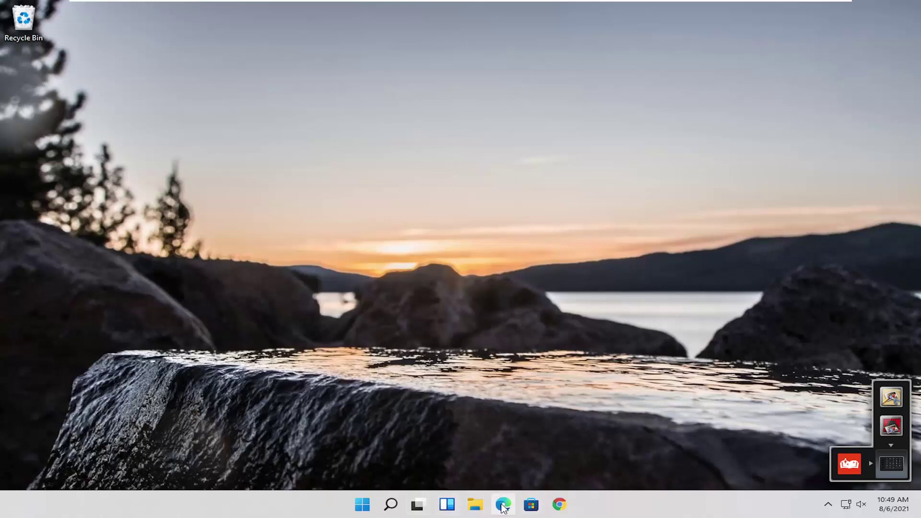
Step: Launch Firefox and load the MajorGeeks Darik's Boot and Nuke download page
{"action": "left_click", "coordinate": [392, 505]}
{"action": "type", "text": "fi"}
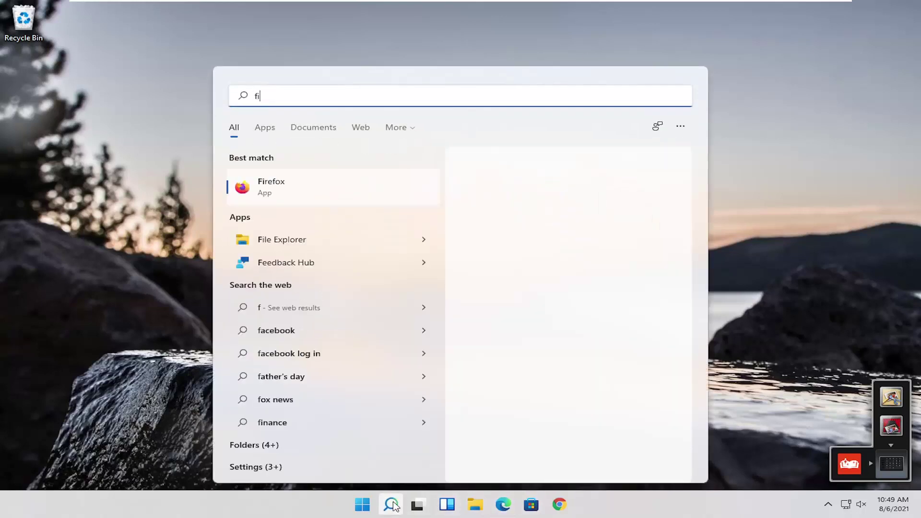
{"action": "type", "text": "re"}
{"action": "key", "text": "Return"}
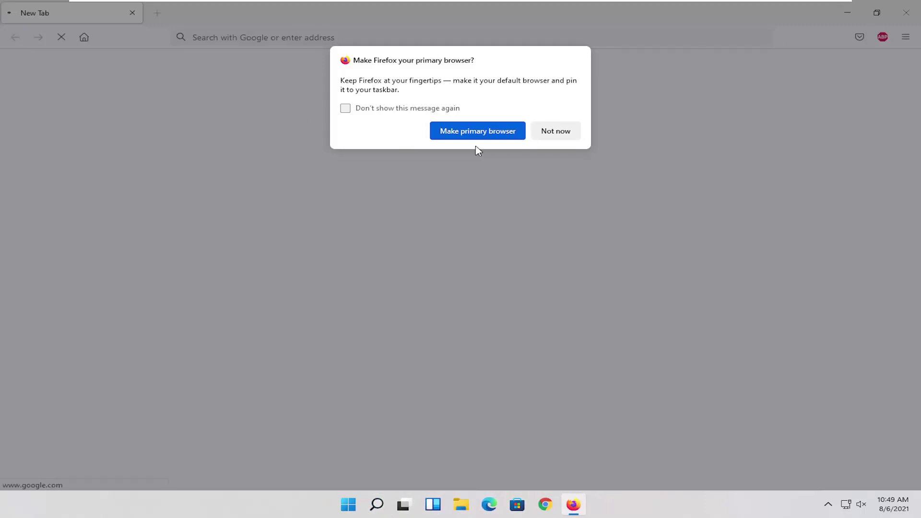
{"action": "left_click", "coordinate": [546, 133]}
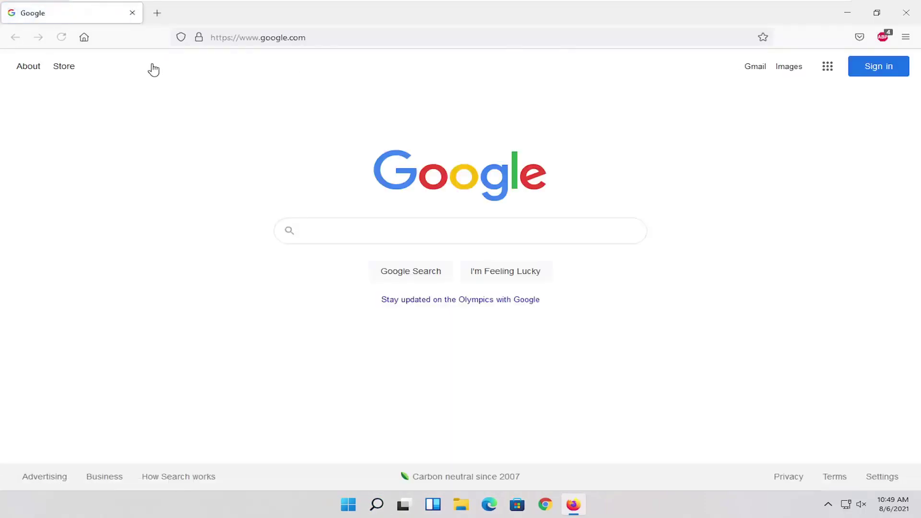
{"action": "left_click", "coordinate": [259, 37]}
{"action": "type", "text": "https://www.majorgeeks.com/files/details/dariks_boot_and_nuke.html"}
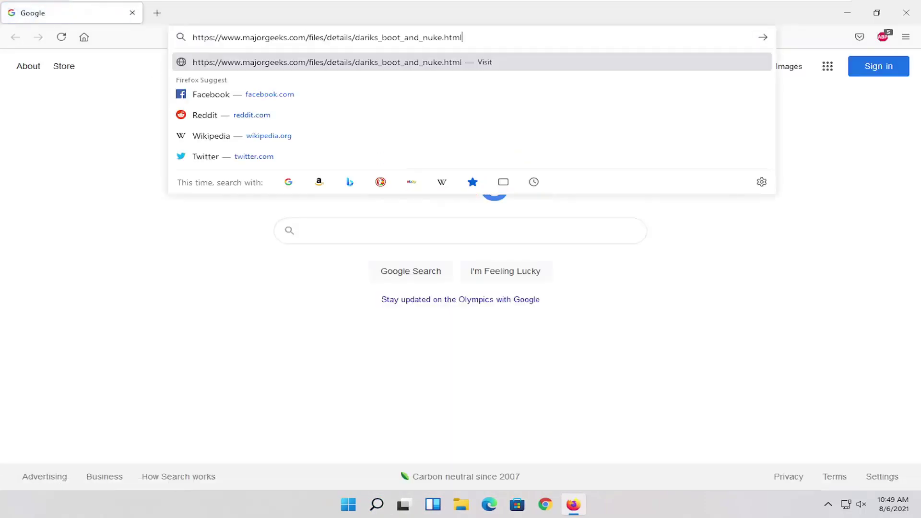
{"action": "key", "text": "Return"}
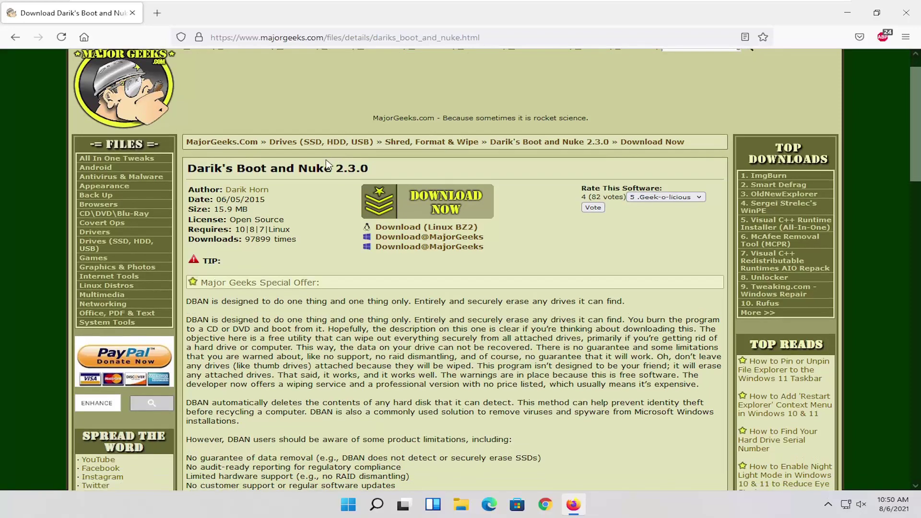
Step: Download and save the dban-2.3.0_i586.iso file
{"action": "scroll", "coordinate": [327, 165], "scroll_direction": "down", "scroll_amount": 2}
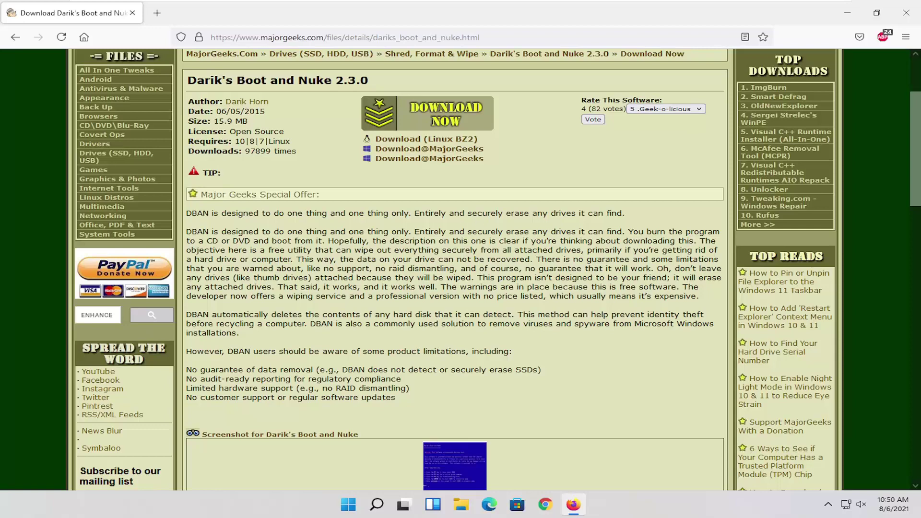
{"action": "scroll", "coordinate": [533, 301], "scroll_direction": "down", "scroll_amount": 1}
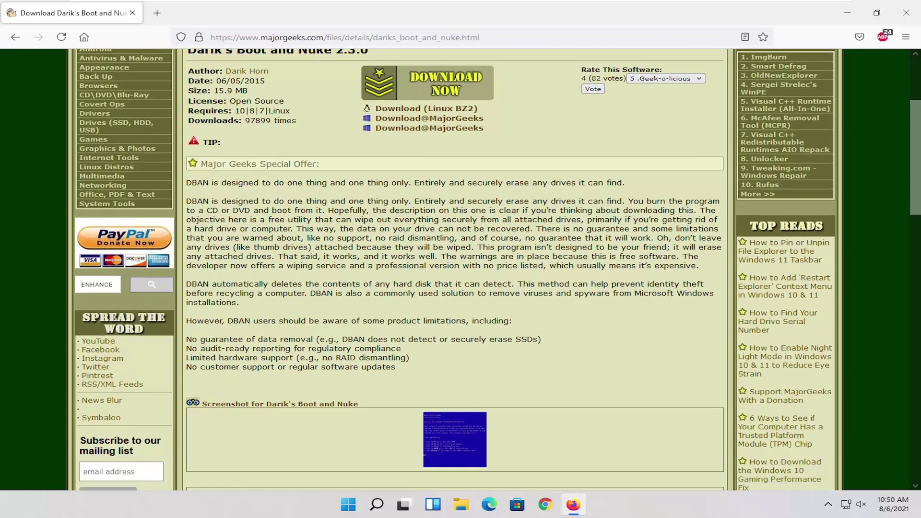
{"action": "scroll", "coordinate": [534, 301], "scroll_direction": "up", "scroll_amount": 1}
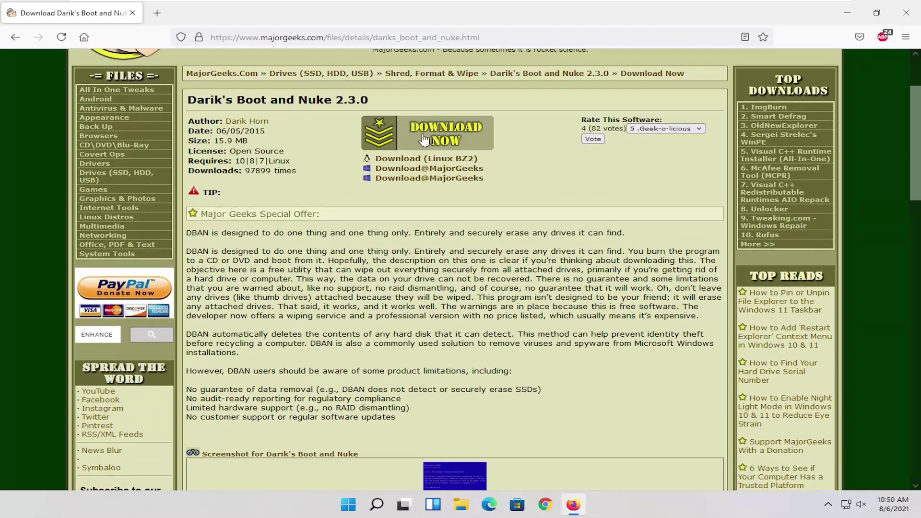
{"action": "left_click", "coordinate": [434, 136]}
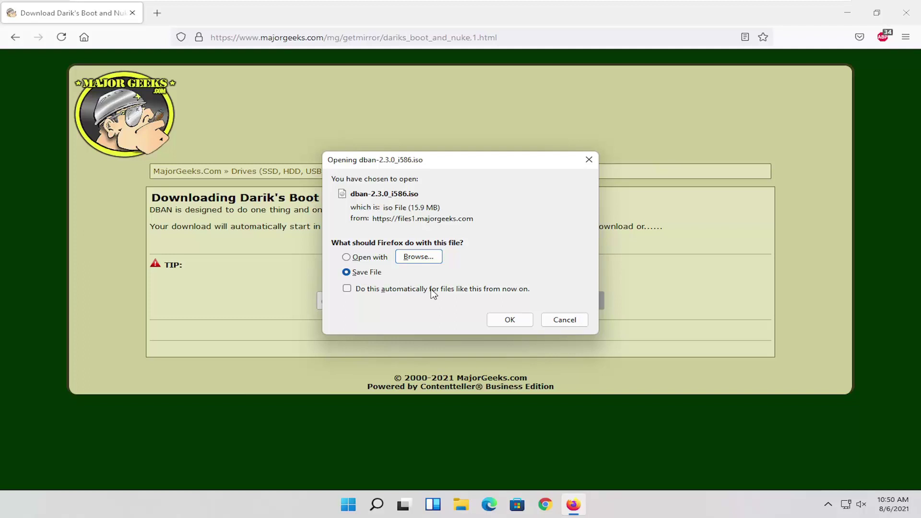
{"action": "left_click", "coordinate": [513, 322]}
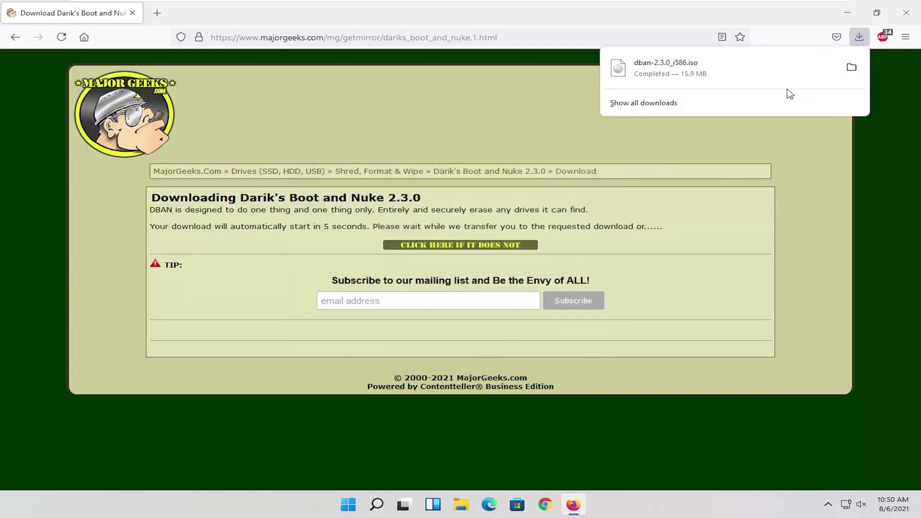
Step: Move the downloaded dban ISO from Downloads onto the desktop
{"action": "left_click", "coordinate": [851, 67]}
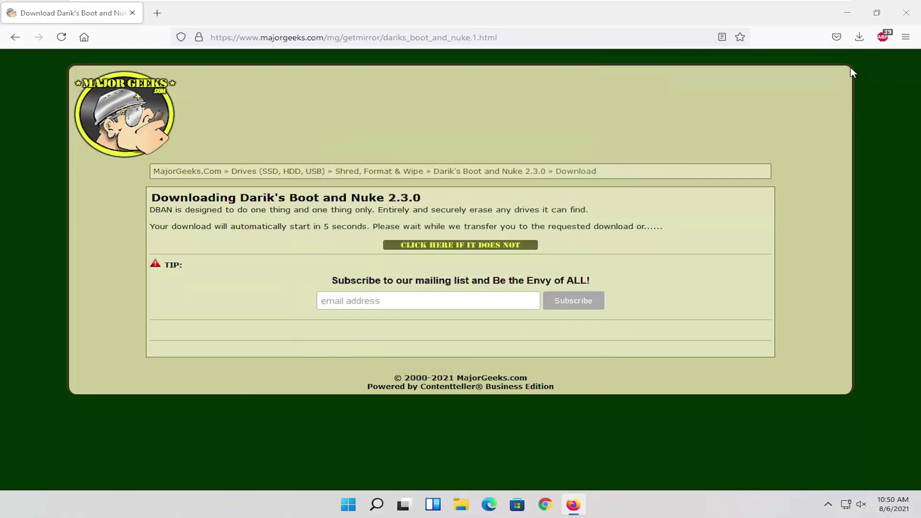
{"action": "left_click", "coordinate": [847, 12]}
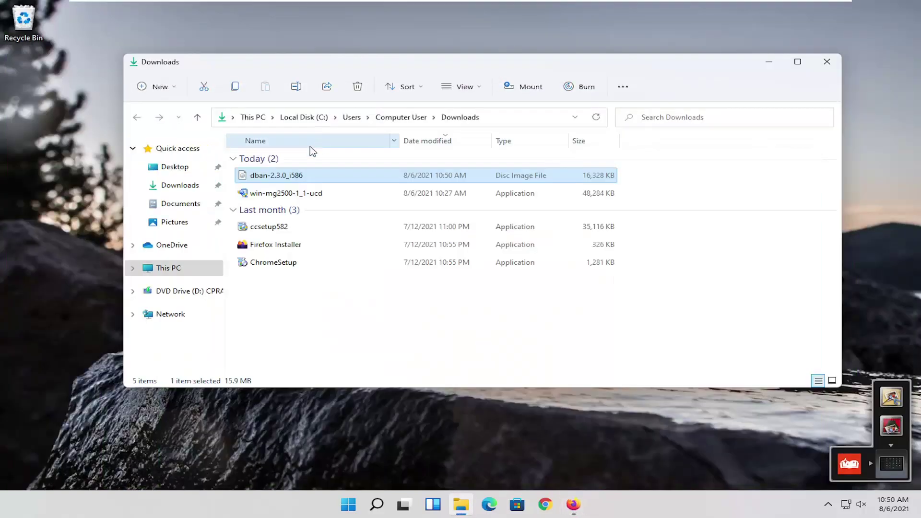
{"action": "left_click_drag", "start_coordinate": [247, 175], "coordinate": [69, 89]}
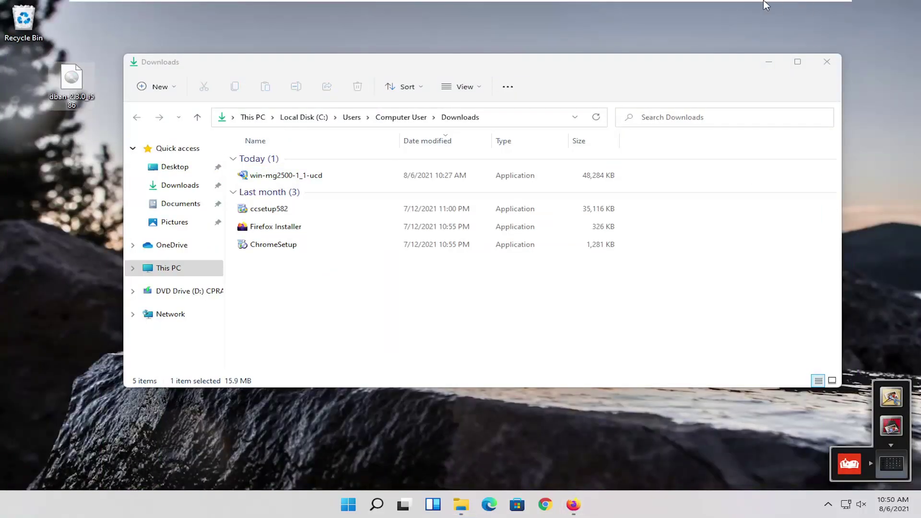
{"action": "left_click", "coordinate": [827, 62]}
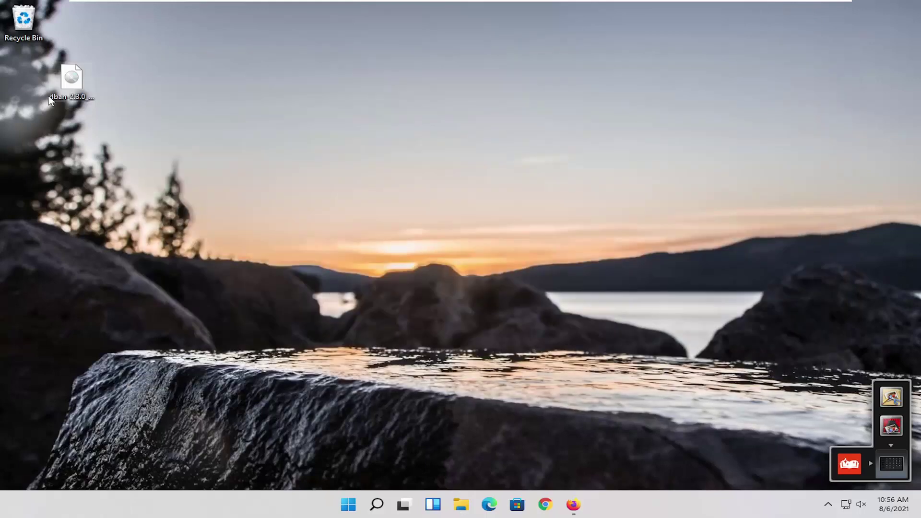
Step: Copy the dban ISO so the machine can boot DBAN from it
{"action": "mouse_move", "coordinate": [71, 79]}
{"action": "left_mouse_down"}
{"action": "mouse_move", "coordinate": [24, 82]}
{"action": "mouse_move", "coordinate": [62, 77]}
{"action": "mouse_move", "coordinate": [29, 88]}
{"action": "mouse_move", "coordinate": [41, 74]}
{"action": "mouse_move", "coordinate": [49, 88]}
{"action": "mouse_move", "coordinate": [71, 91]}
{"action": "left_mouse_up"}
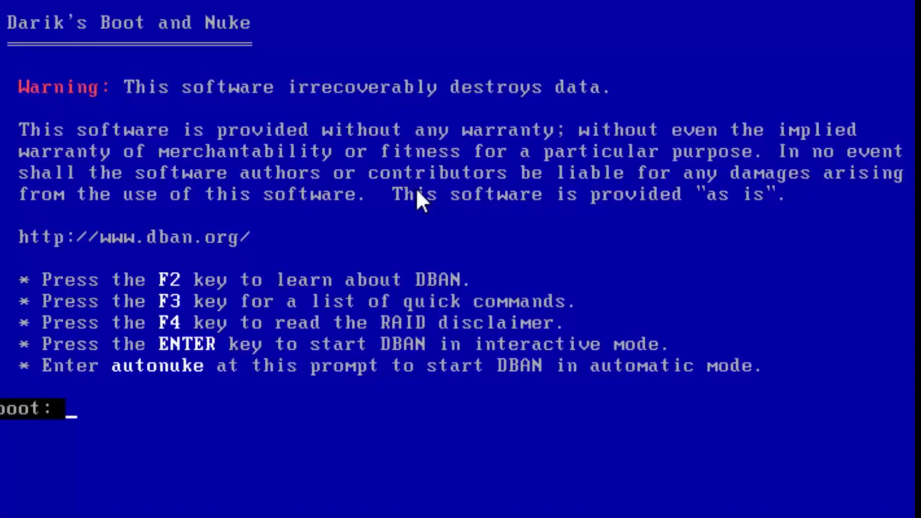
Step: Start DBAN in interactive mode and show the Wipe Method list
{"action": "key", "text": "Return"}
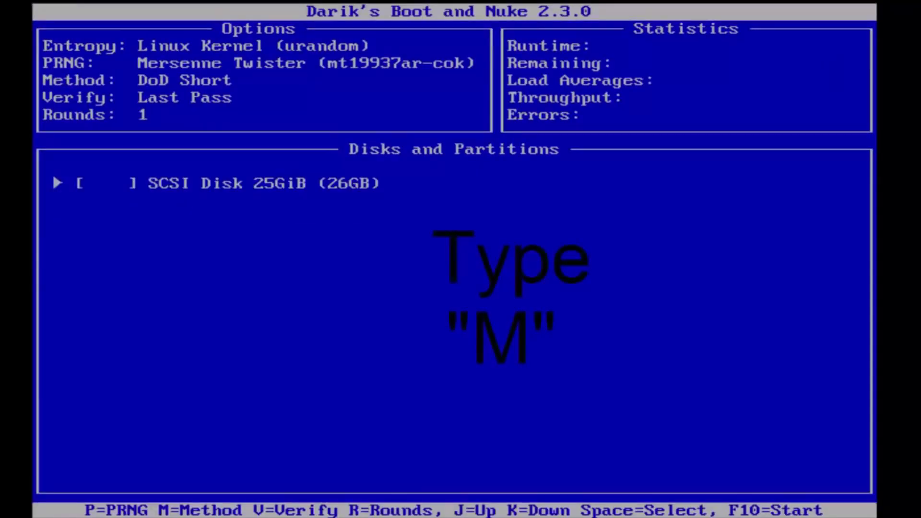
{"action": "key", "text": "m"}
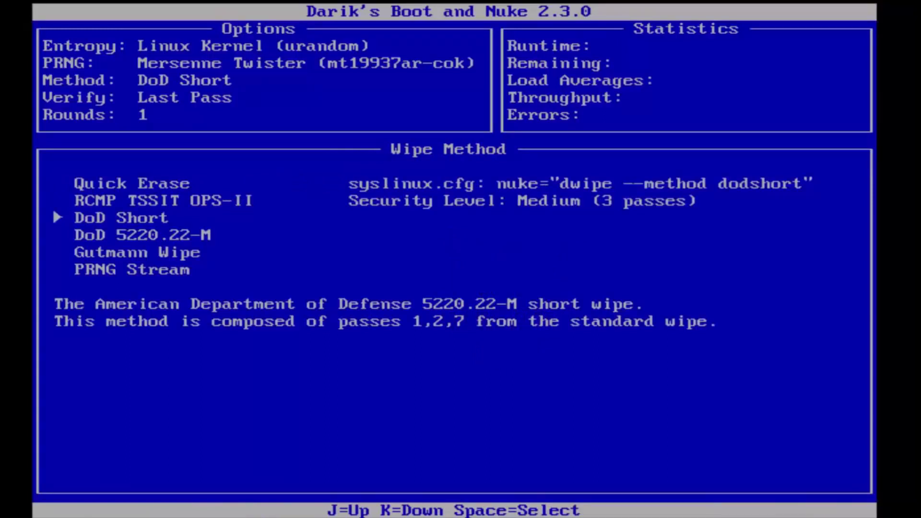
Step: Preview the Quick Erase, Gutmann Wipe, PRNG Stream, RCMP TSSIT OPS-II and DoD Short wipe methods
{"action": "key", "text": "j"}
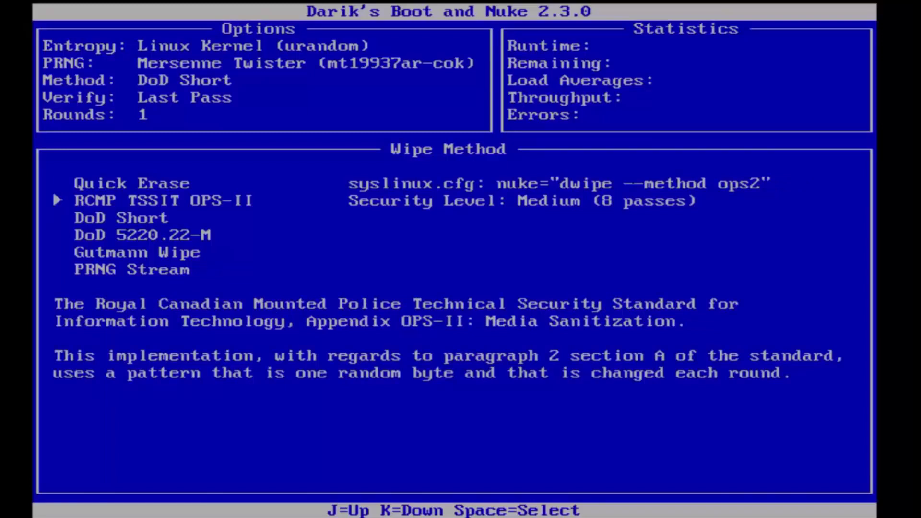
{"action": "key", "text": "j"}
{"action": "key", "text": "k"}
{"action": "key", "text": "k"}
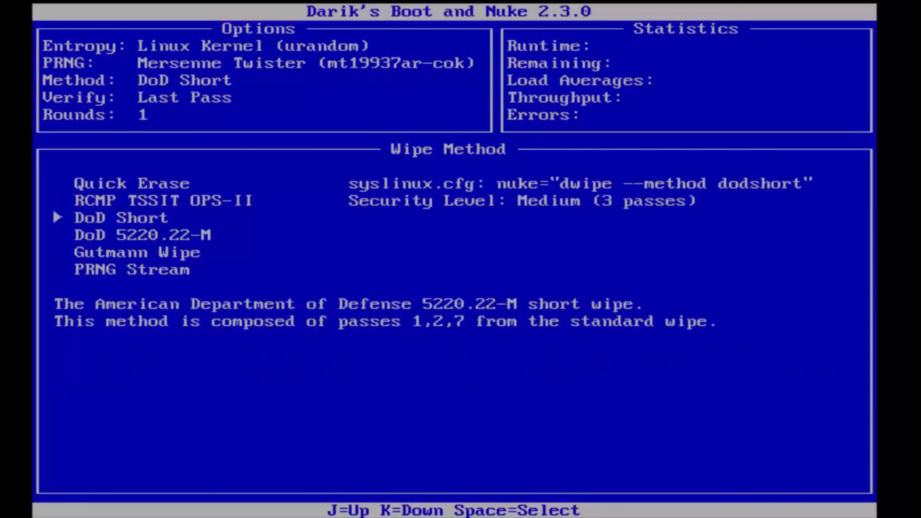
{"action": "key", "text": "k"}
{"action": "key", "text": "k"}
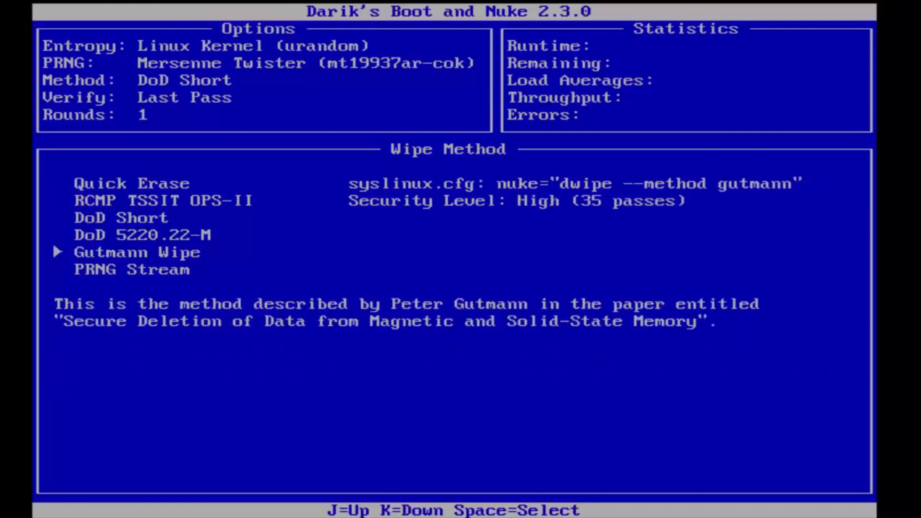
{"action": "key", "text": "k"}
{"action": "key", "text": "j"}
{"action": "key", "text": "j"}
{"action": "key", "text": "j"}
{"action": "key", "text": "j"}
{"action": "key", "text": "j"}
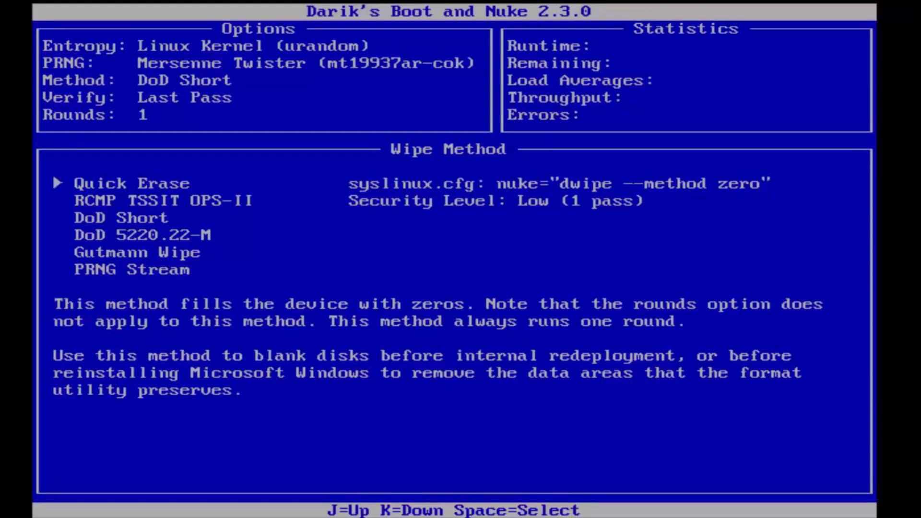
{"action": "key", "text": "k"}
{"action": "key", "text": "k"}
{"action": "key", "text": "k"}
{"action": "key", "text": "k"}
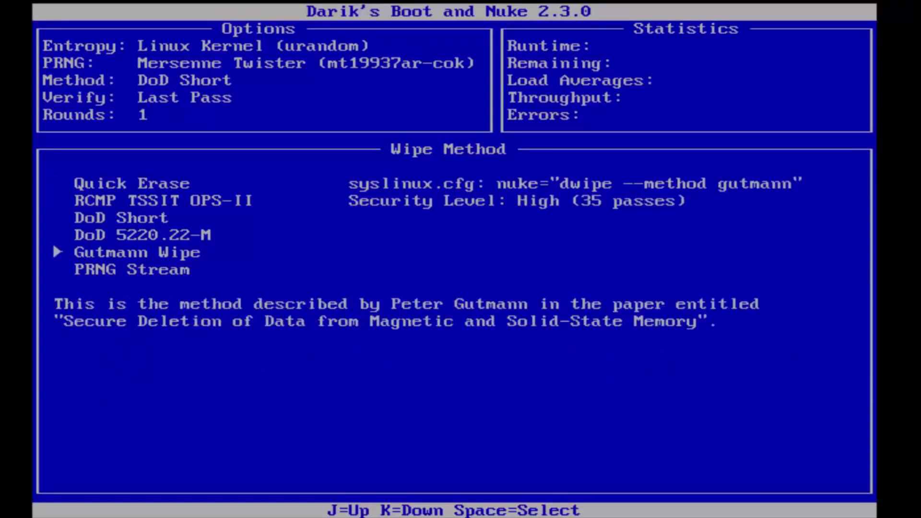
{"action": "key", "text": "k"}
{"action": "key", "text": "j"}
{"action": "key", "text": "j"}
{"action": "key", "text": "j"}
{"action": "key", "text": "j"}
{"action": "key", "text": "j"}
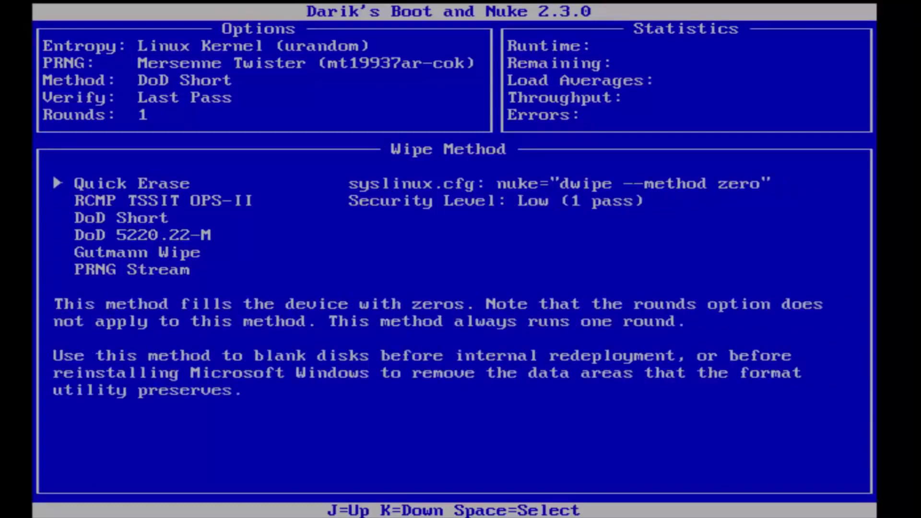
{"action": "key", "text": "k"}
{"action": "key", "text": "k"}
{"action": "key", "text": "k"}
{"action": "key", "text": "k"}
{"action": "key", "text": "k"}
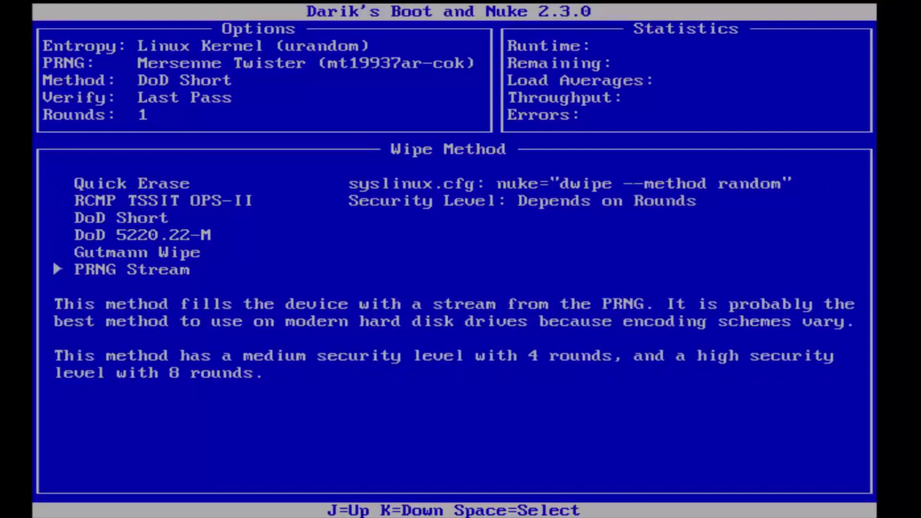
{"action": "key", "text": "j"}
{"action": "key", "text": "j"}
{"action": "key", "text": "j"}
{"action": "key", "text": "j"}
{"action": "key", "text": "j"}
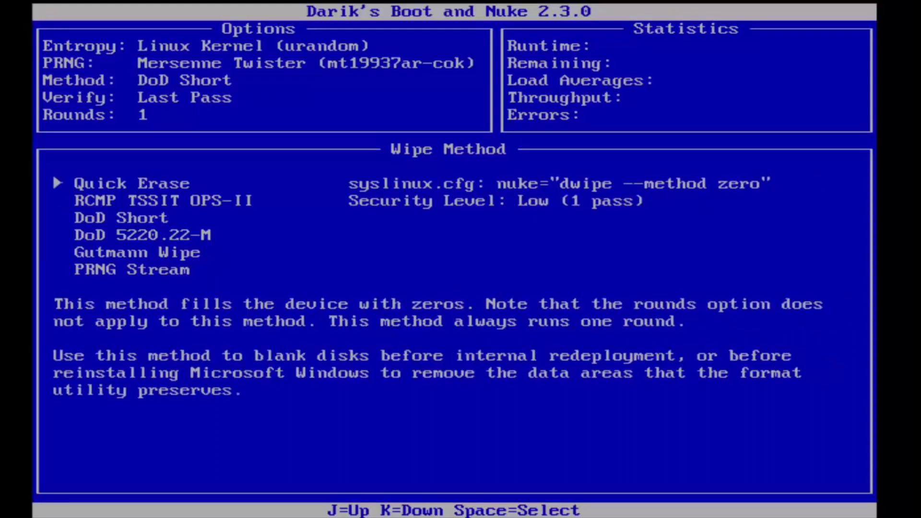
{"action": "key", "text": "k"}
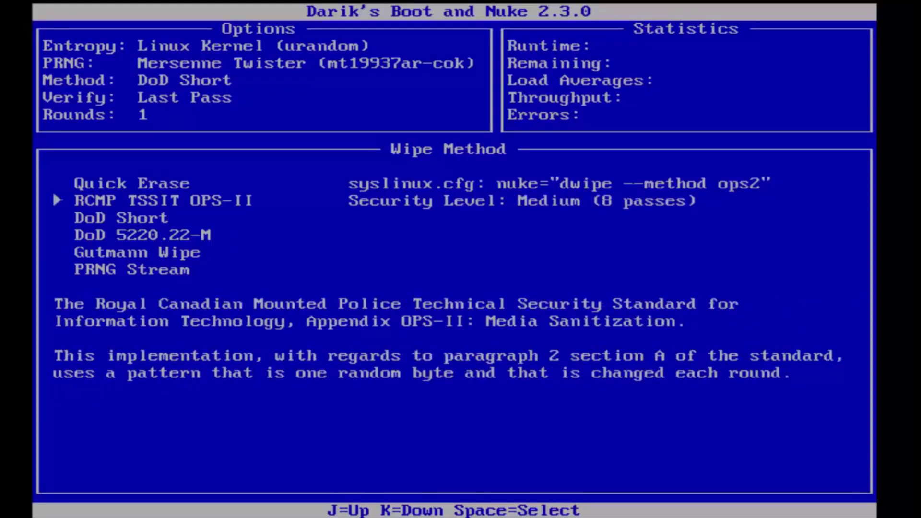
{"action": "key", "text": "k"}
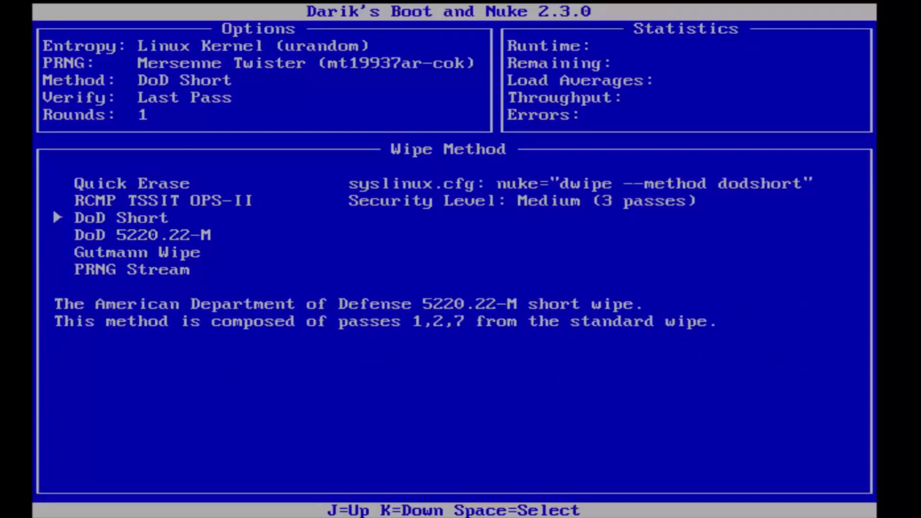
Step: Compare Quick Erase with DoD 5220.22-M, then select Quick Erase as the wipe method
{"action": "key", "text": "j"}
{"action": "key", "text": "j"}
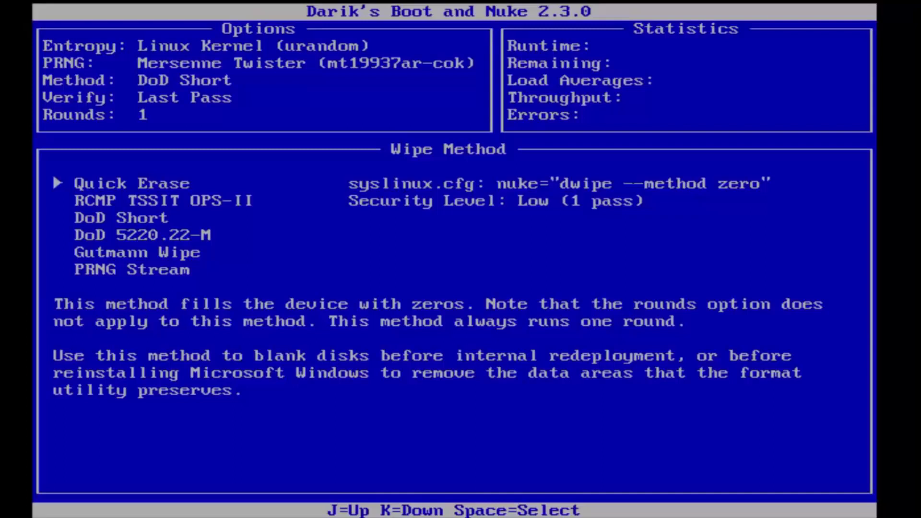
{"action": "key", "text": "k"}
{"action": "key", "text": "k"}
{"action": "key", "text": "j"}
{"action": "key", "text": "k"}
{"action": "key", "text": "k"}
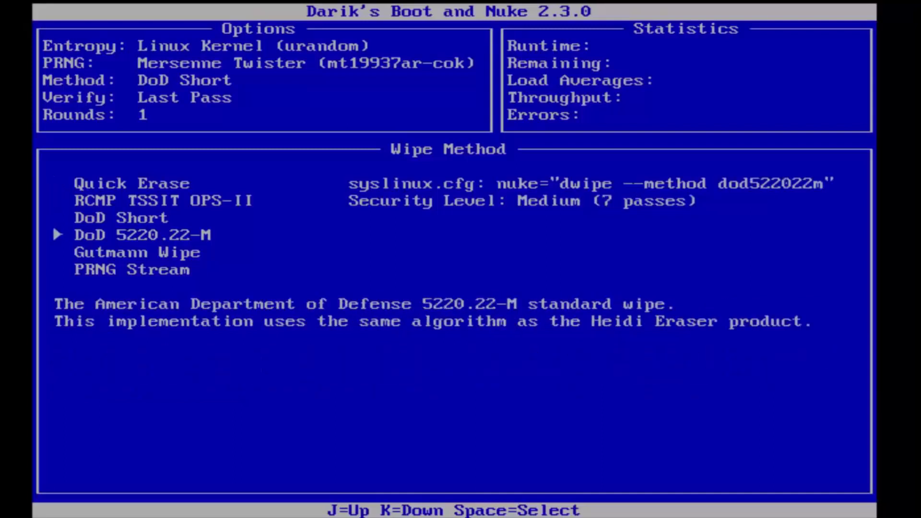
{"action": "key", "text": "k"}
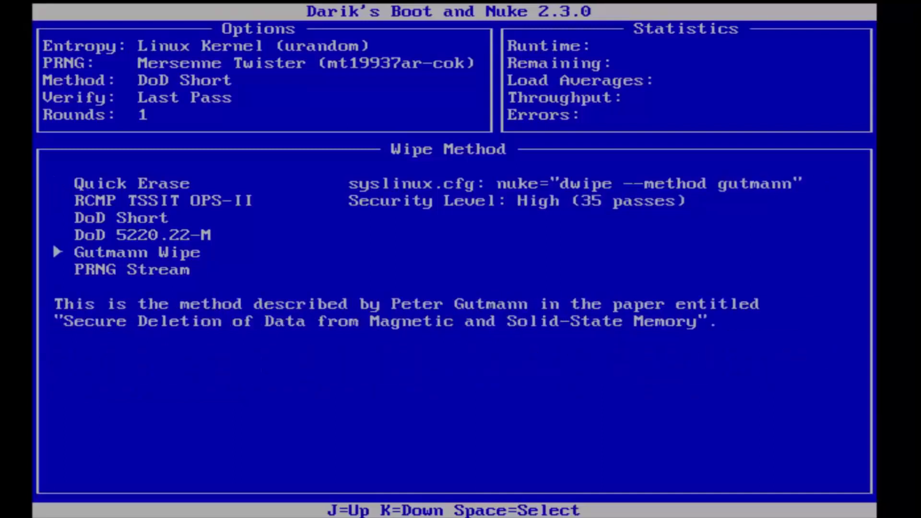
{"action": "key", "text": "j"}
{"action": "key", "text": "j"}
{"action": "key", "text": "j"}
{"action": "key", "text": "j"}
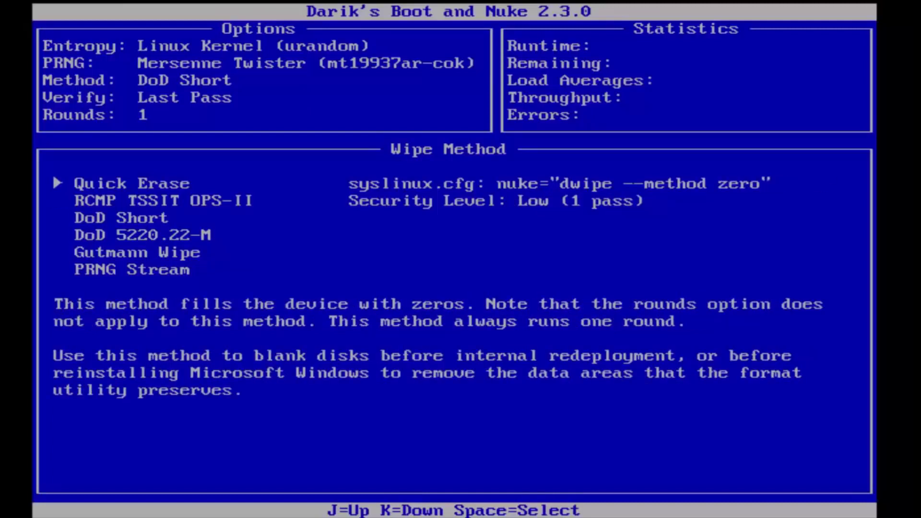
{"action": "key", "text": "space"}
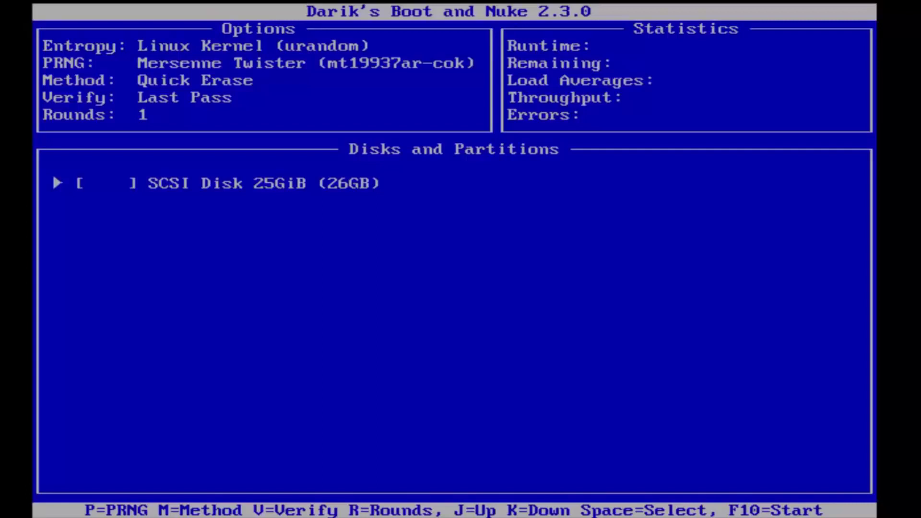
Step: Tag the 25GiB SCSI disk as [wipe]
{"action": "key", "text": "space"}
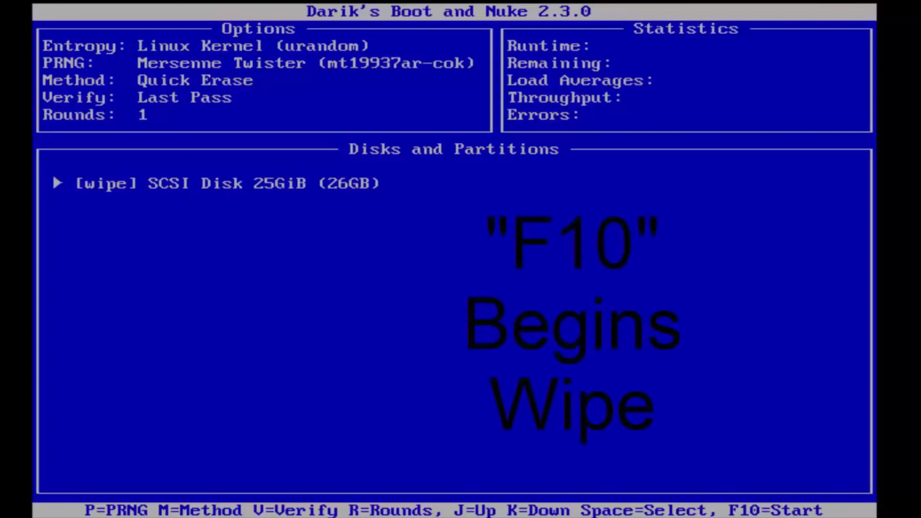
Step: Start the Quick Erase wipe of the marked 25GiB SCSI disk
{"action": "key", "text": "F10"}
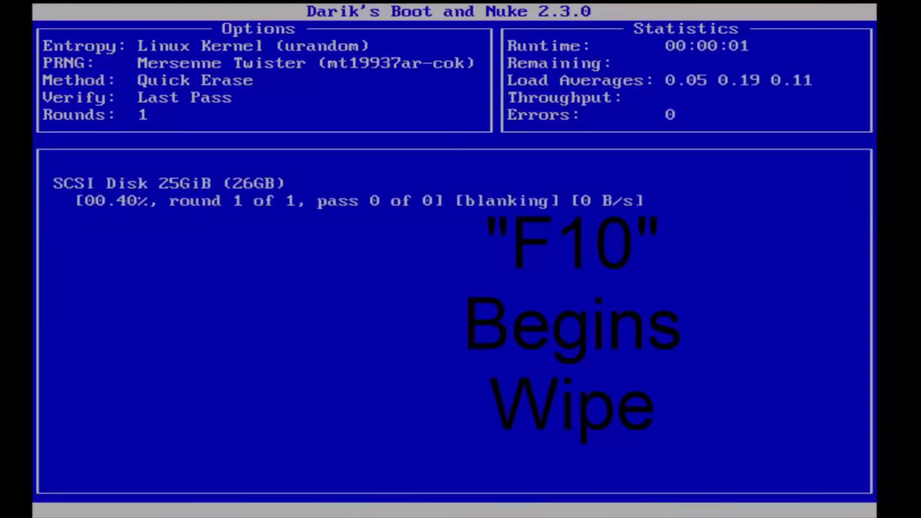